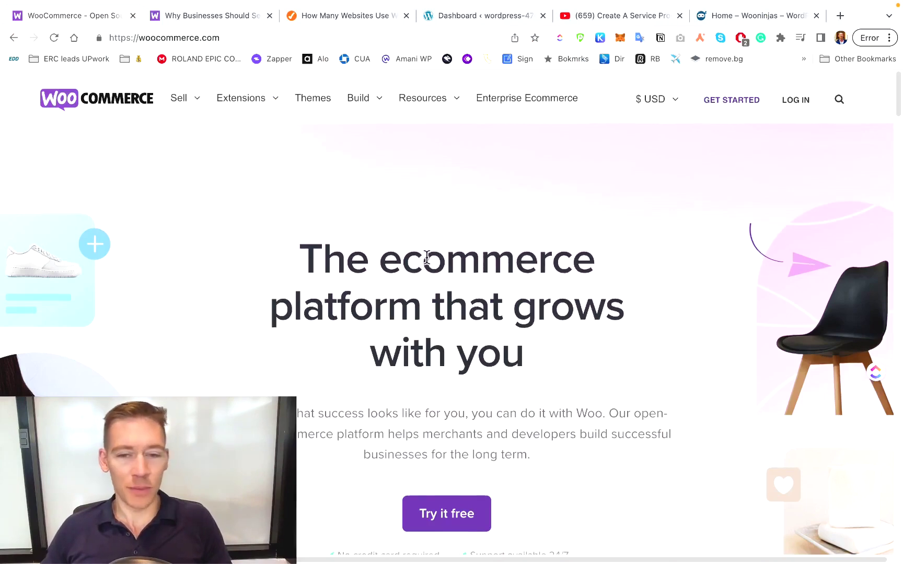
Scroll down the WooCommerce.com homepage toward the 'Sell Services Online with WooCommerce' post.
scroll(427, 257, "down", 5)
scroll(427, 257, "down", 4)
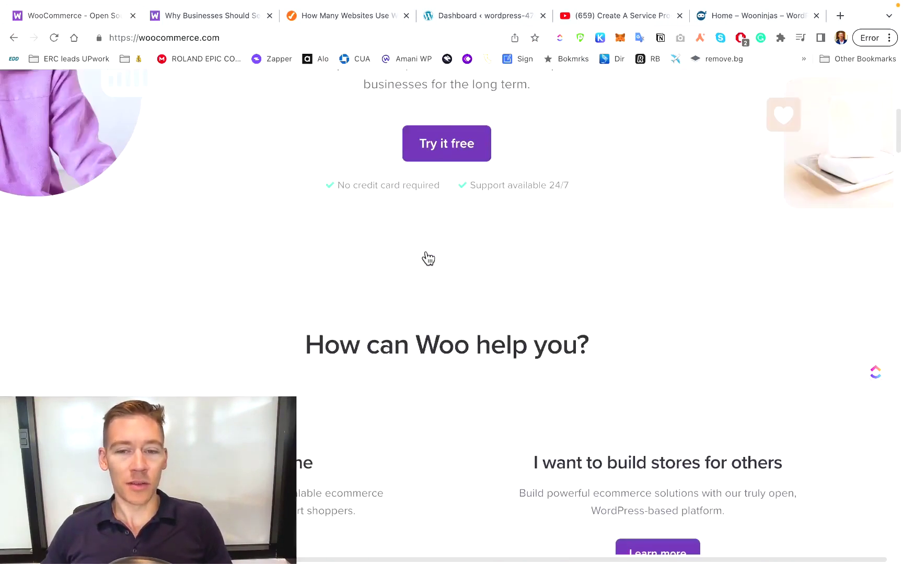
scroll(426, 256, "down", 1)
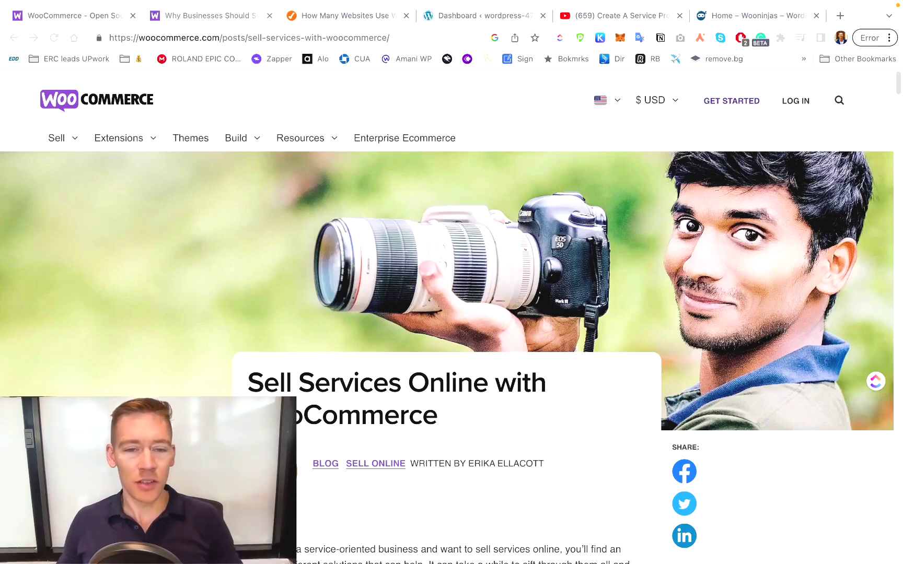
scroll(667, 408, "down", 12)
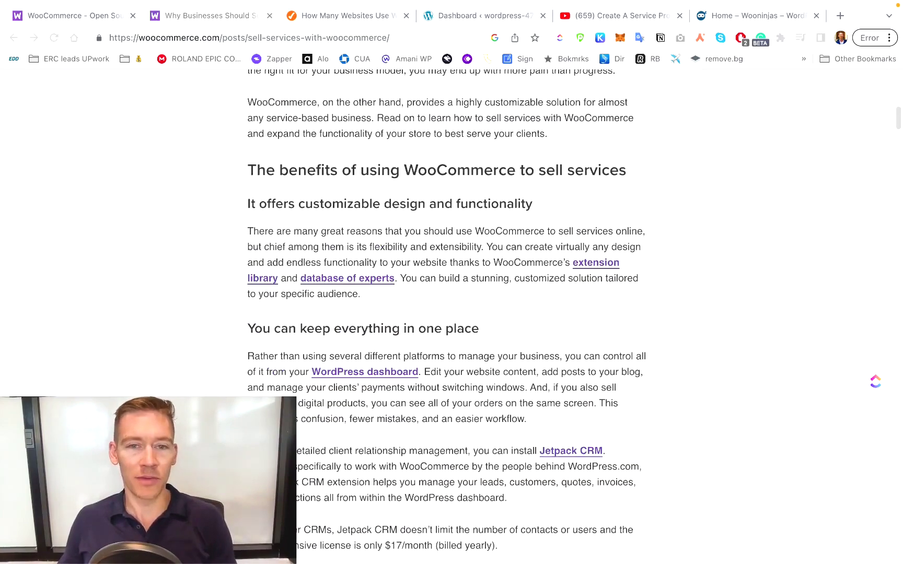
scroll(447, 318, "down", 7)
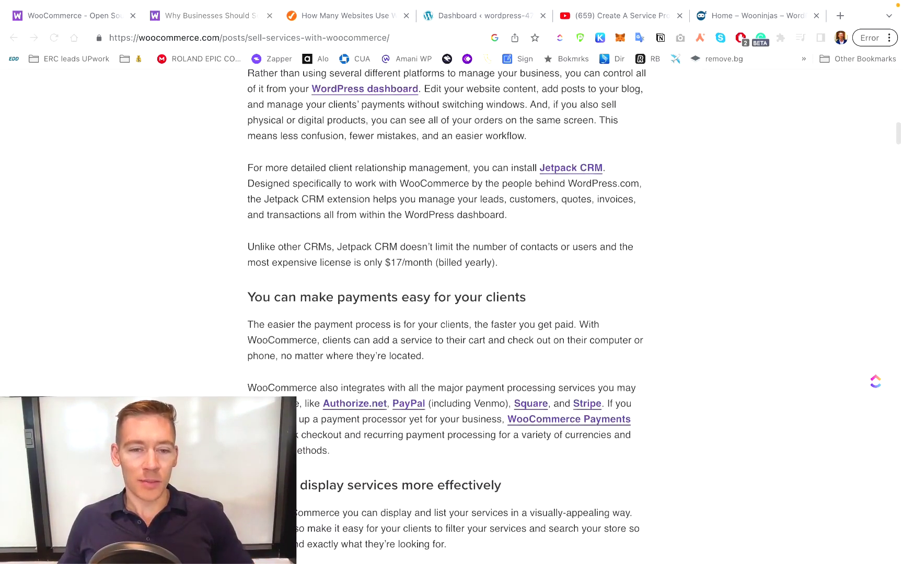
scroll(447, 313, "down", 2)
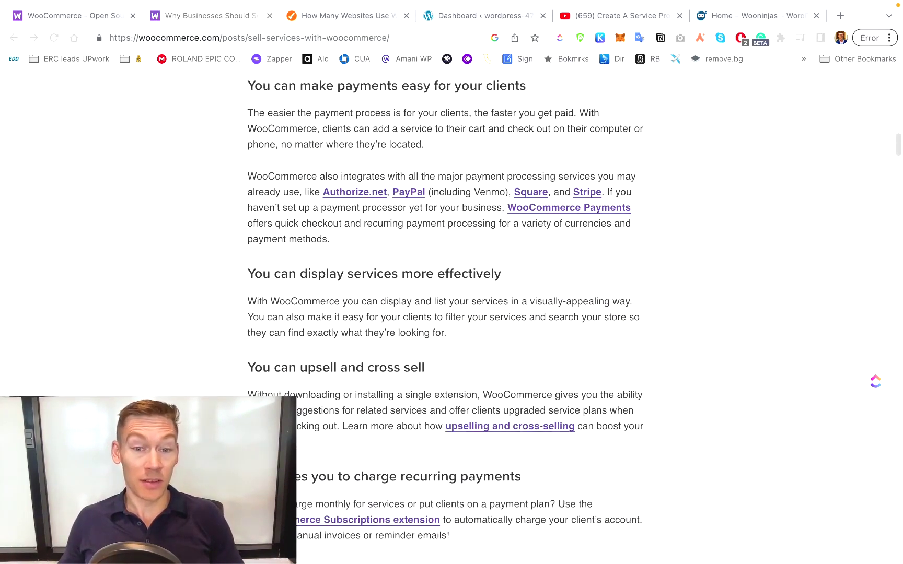
left_click_drag(270, 367, 415, 362)
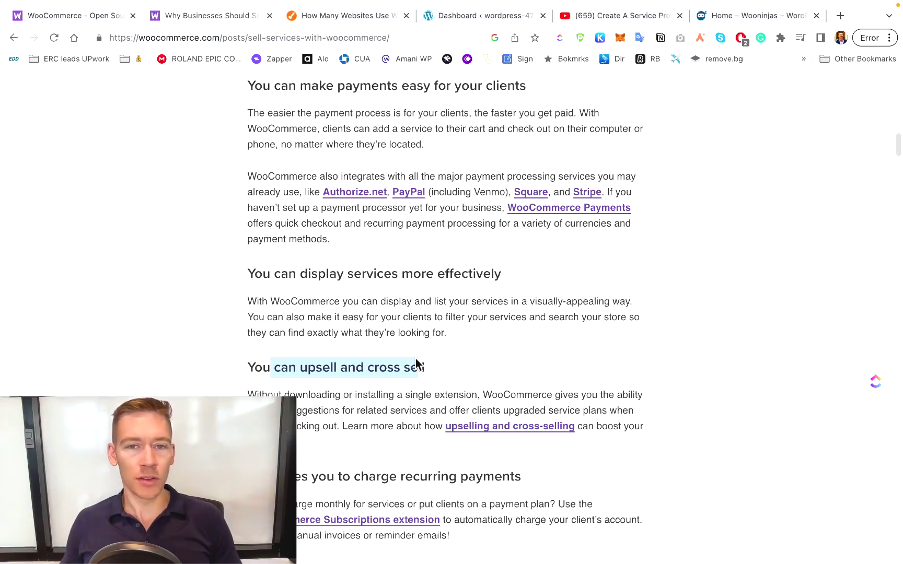
scroll(397, 362, "down", 2)
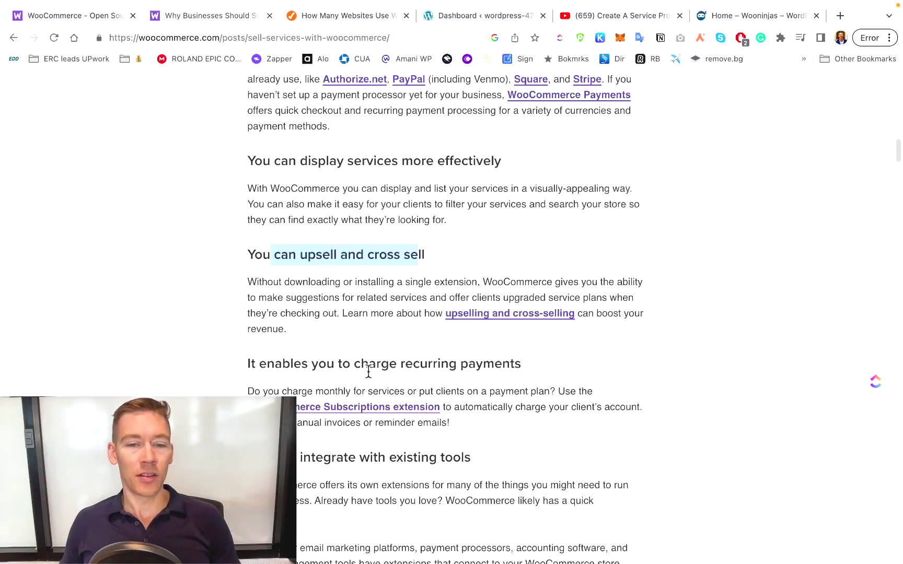
left_click_drag(327, 364, 510, 360)
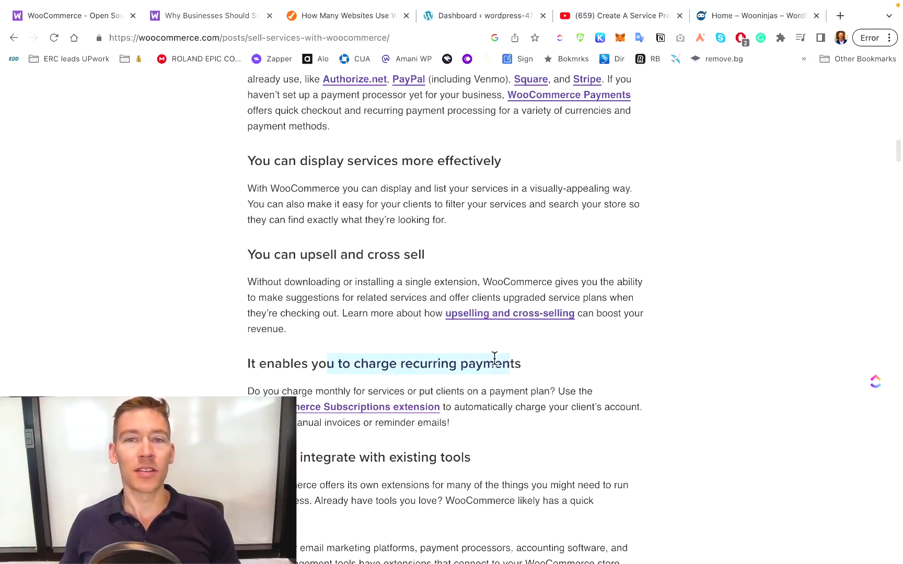
scroll(457, 350, "down", 7)
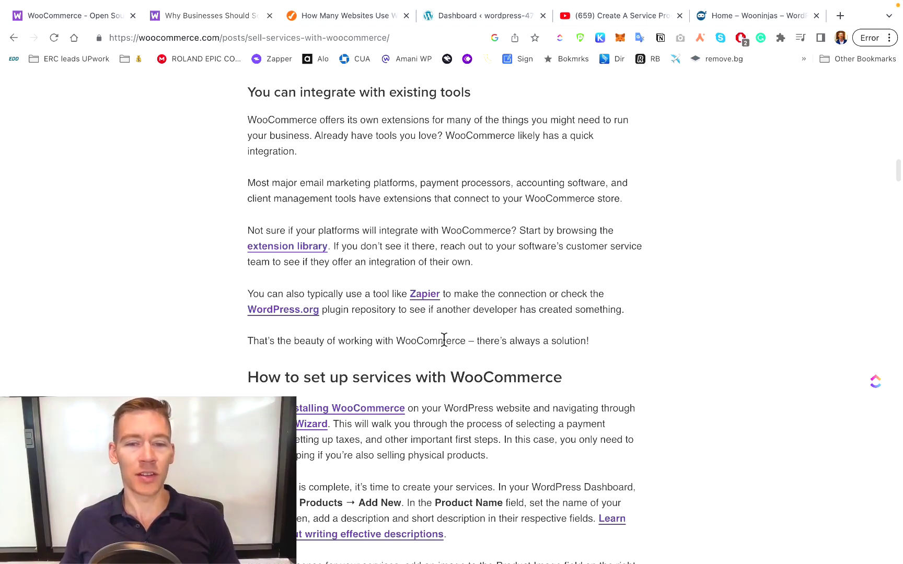
scroll(443, 340, "down", 5)
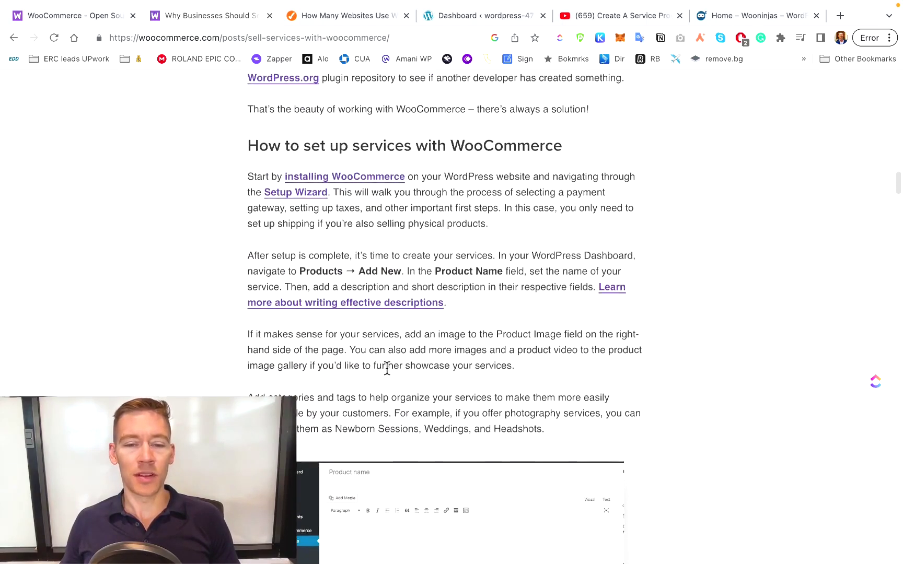
scroll(386, 368, "down", 10)
scroll(246, 366, "down", 3)
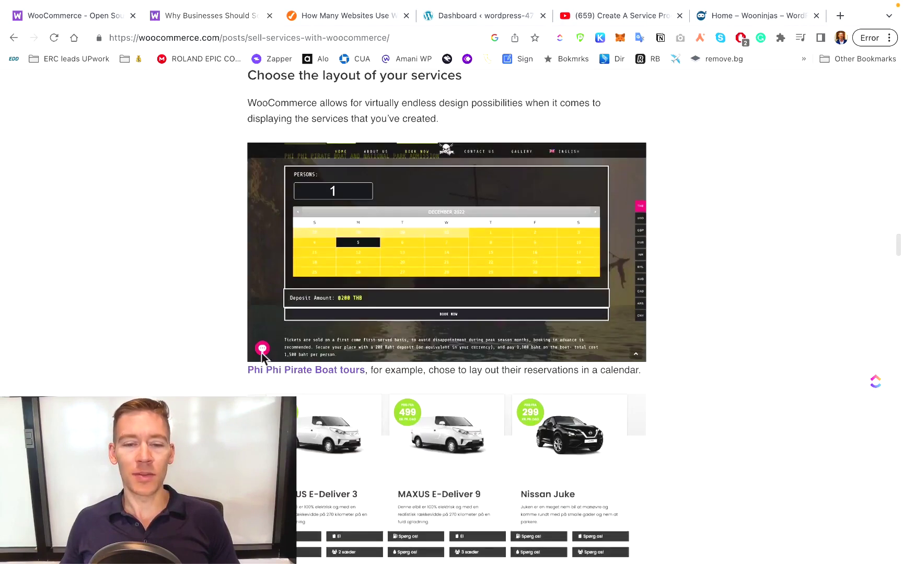
scroll(255, 314, "down", 2)
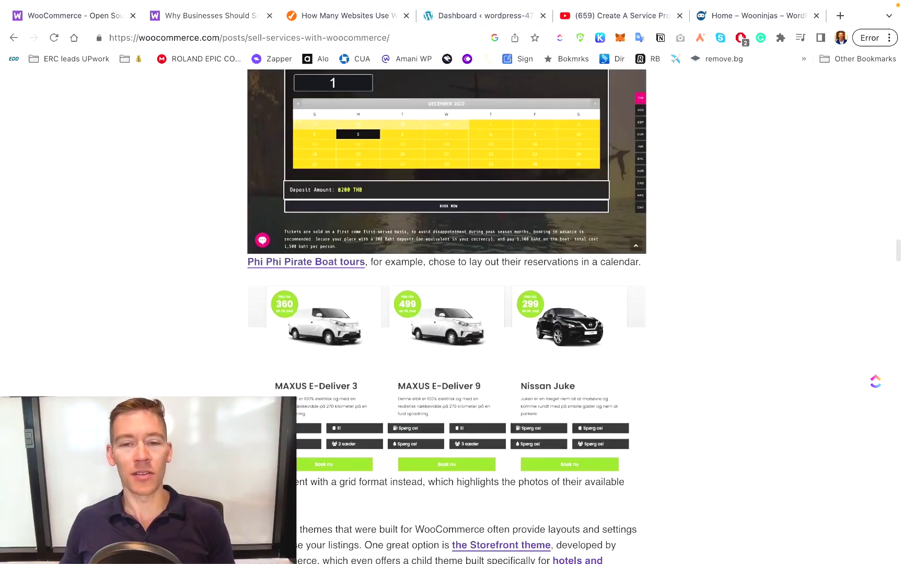
scroll(552, 425, "down", 5)
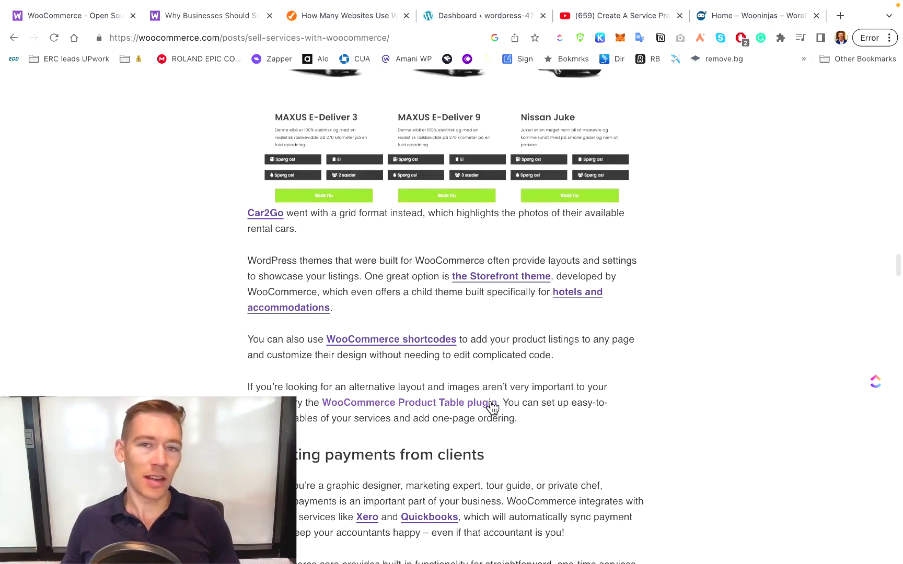
scroll(493, 408, "down", 1)
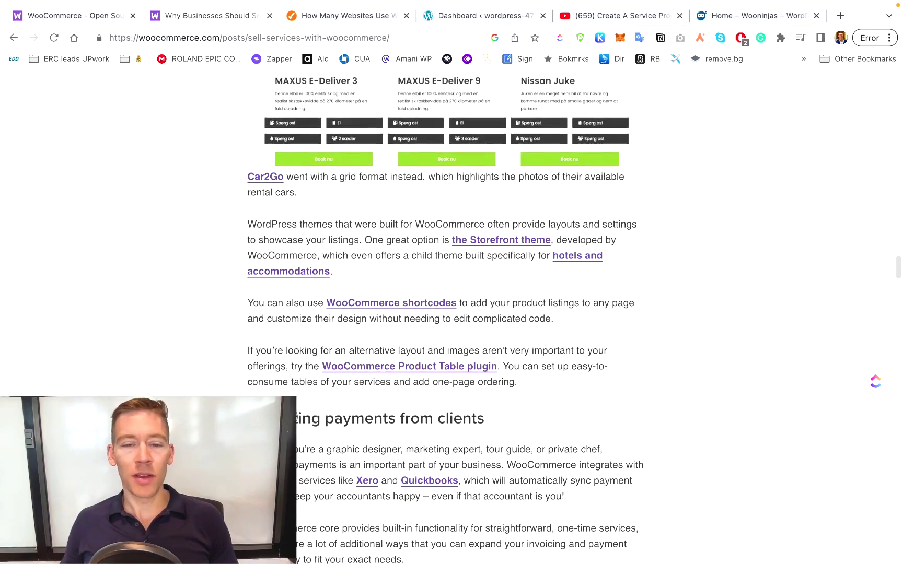
left_click_drag(256, 418, 462, 418)
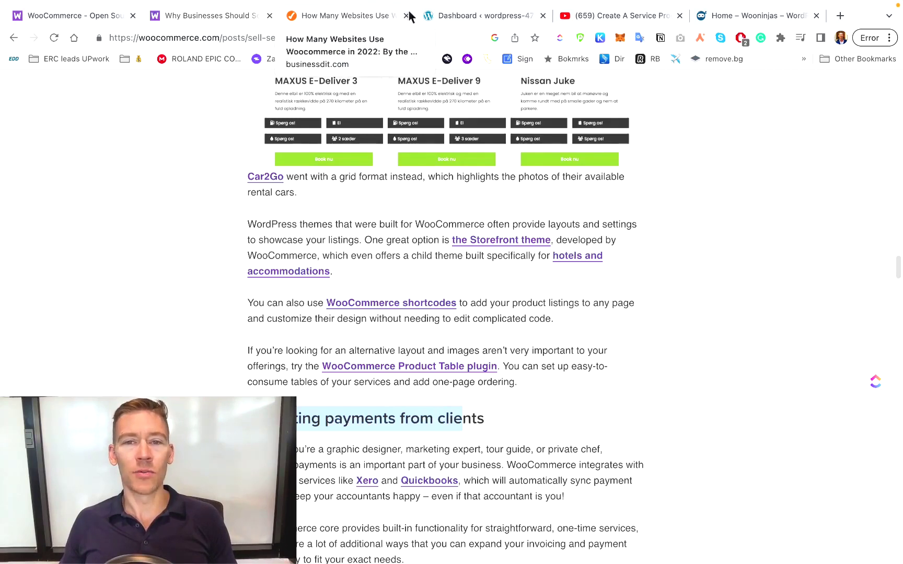
left_click(440, 16)
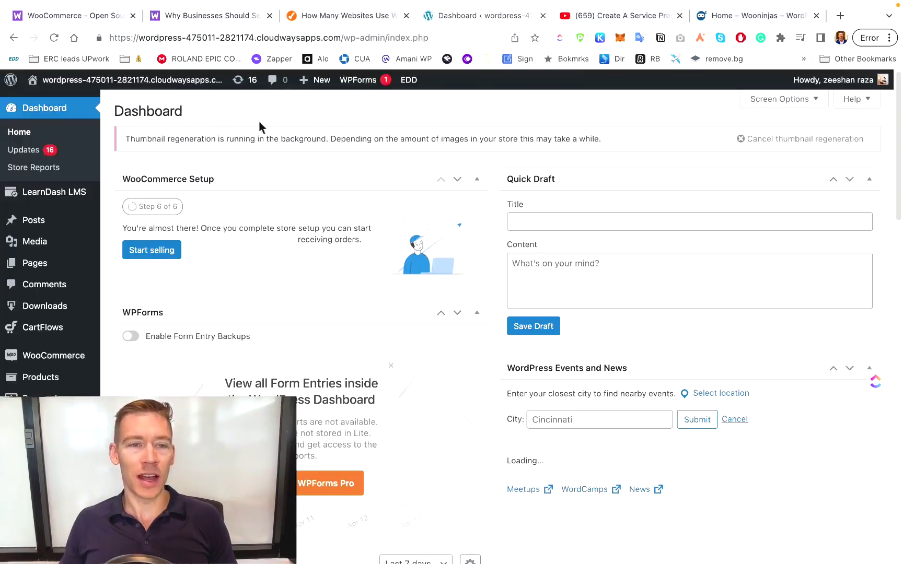
Browse the Dashboard sidebar, then choose Product from the + New admin-bar menu.
mouse_move(44, 383)
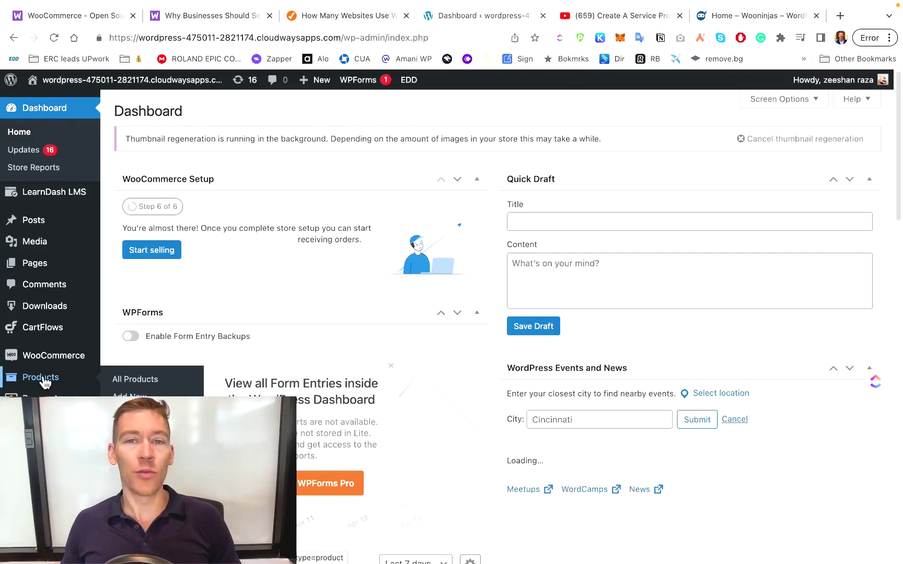
scroll(45, 382, "down", 5)
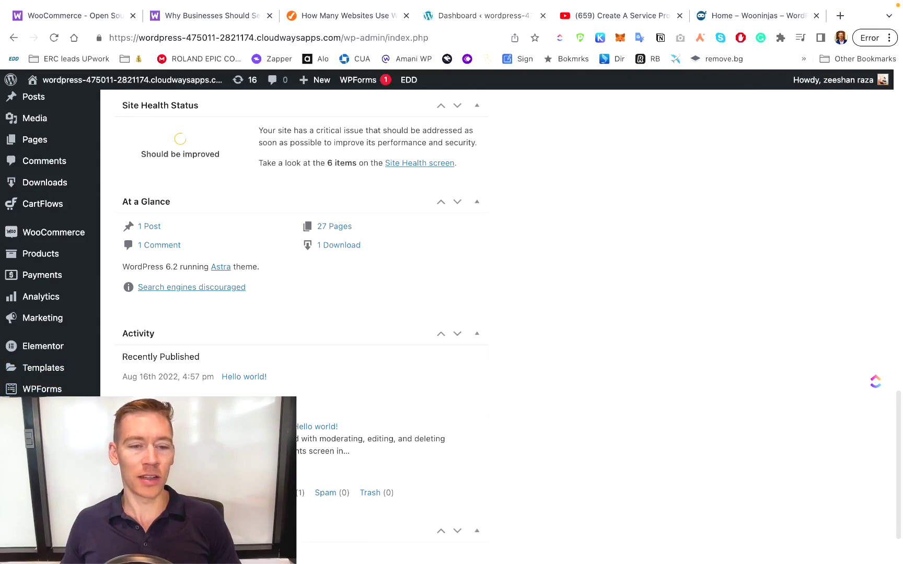
scroll(16, 365, "up", 5)
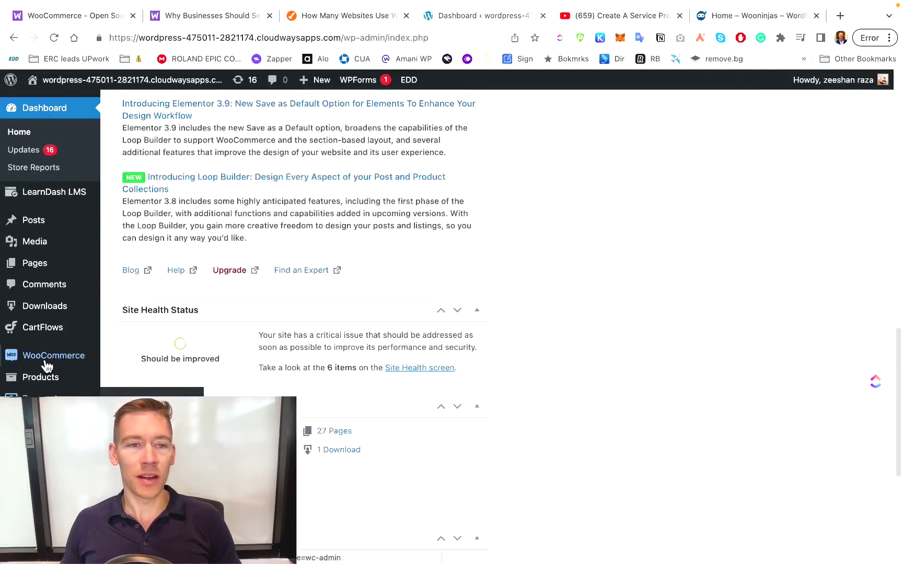
mouse_move(47, 365)
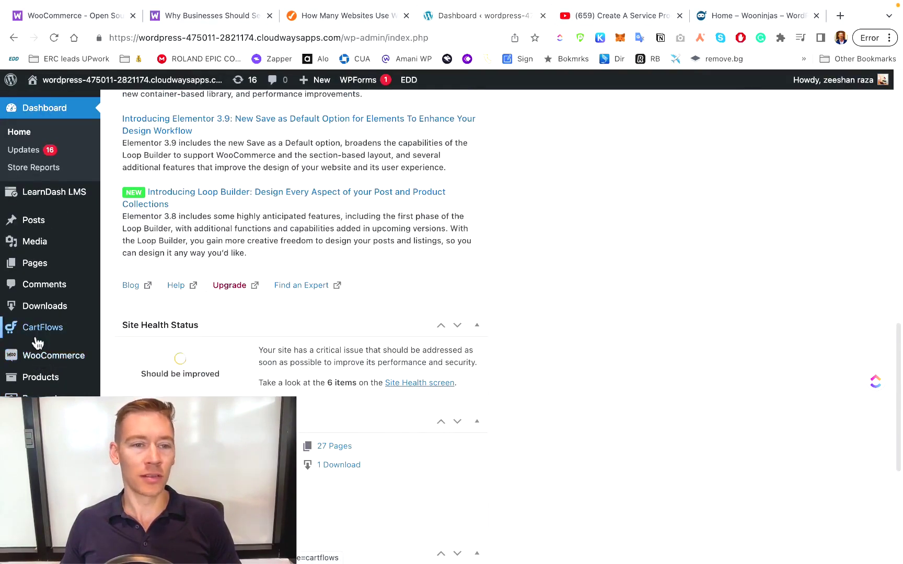
mouse_move(48, 223)
mouse_move(321, 81)
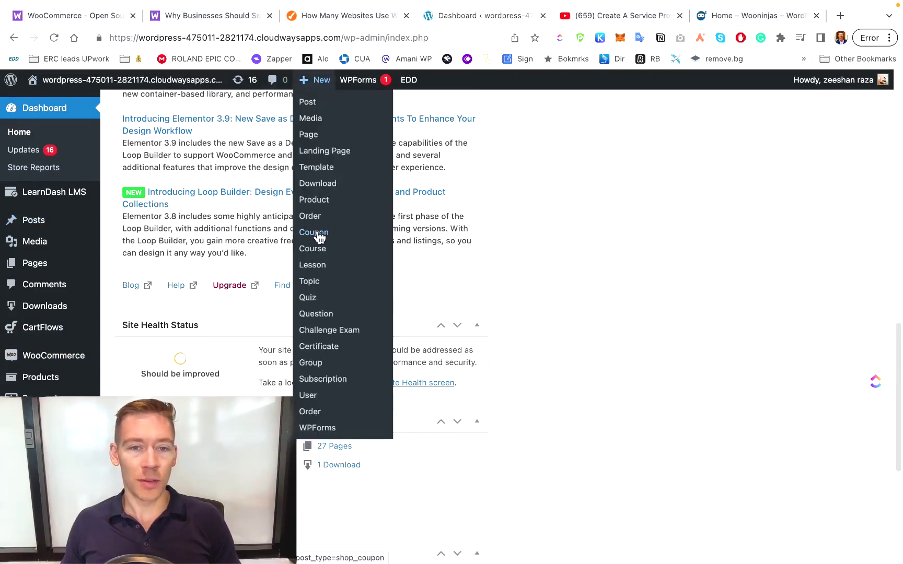
left_click(325, 201)
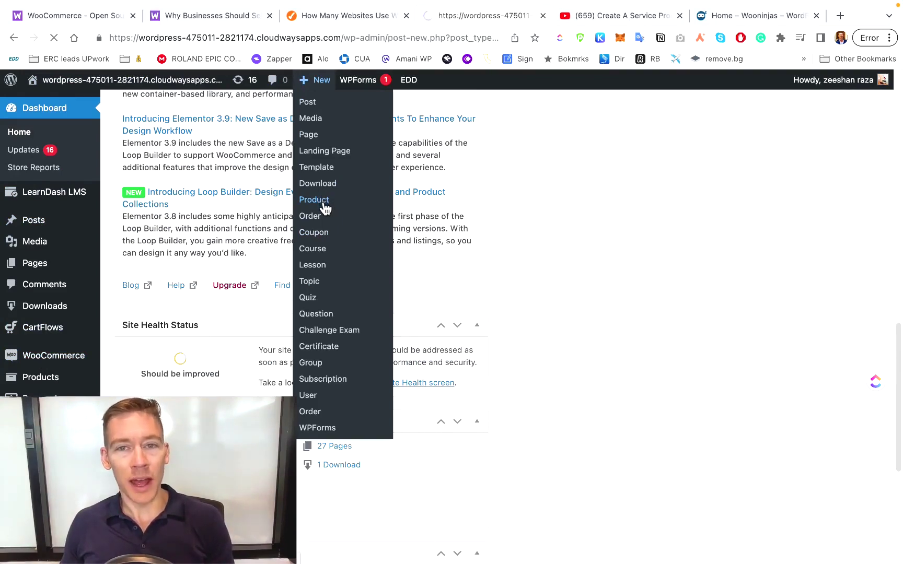
Name the new product '2 hr talk' and scroll down to the Product data panel.
scroll(293, 262, "down", 5)
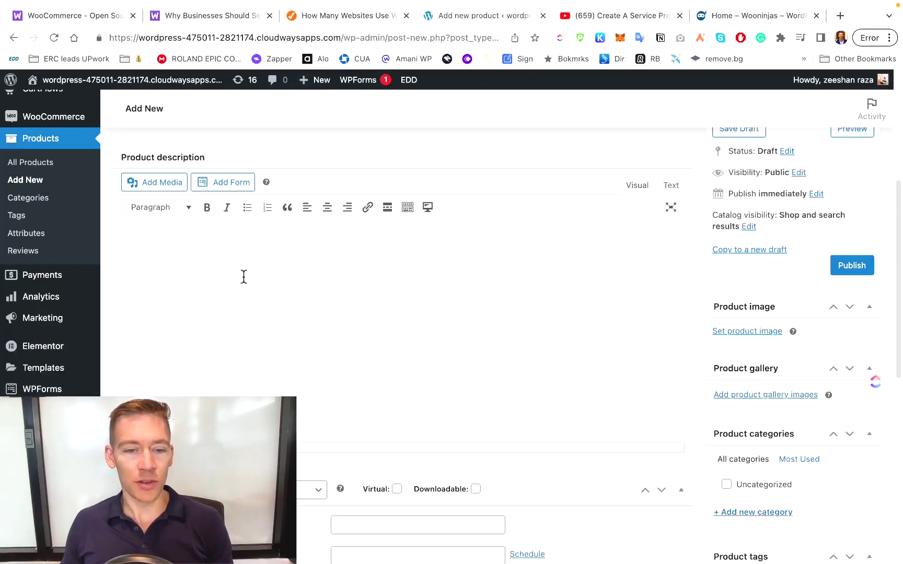
scroll(252, 348, "up", 3)
type("2 hr talk")
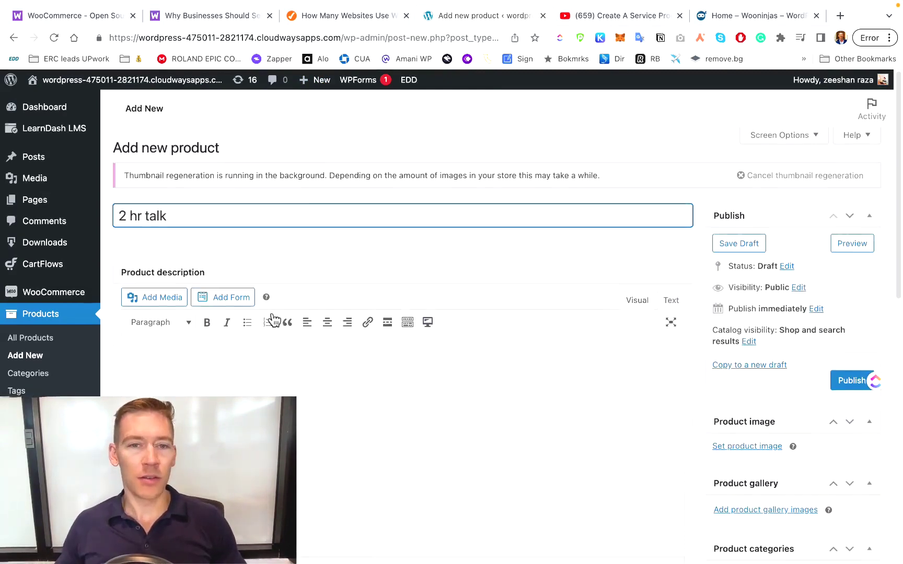
scroll(272, 330, "down", 2)
scroll(272, 330, "down", 1)
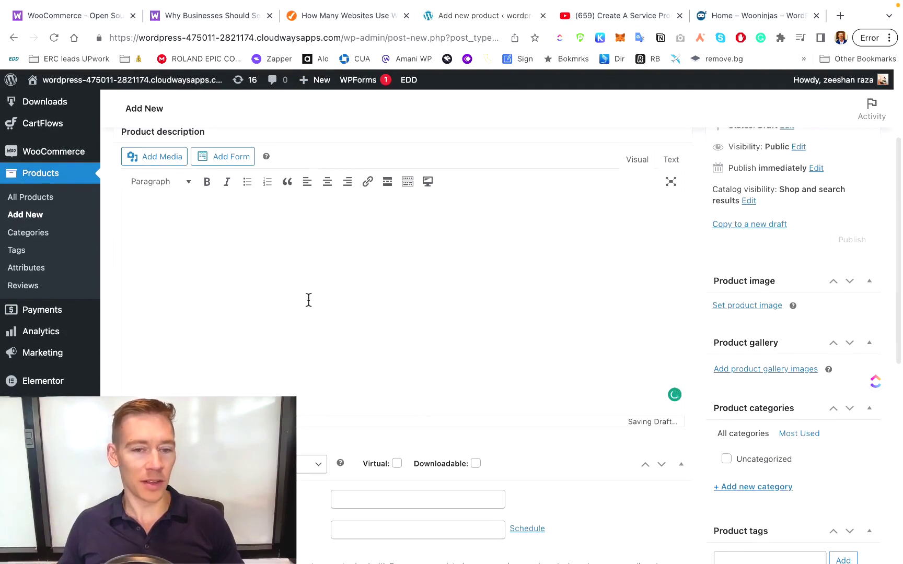
scroll(315, 352, "down", 2)
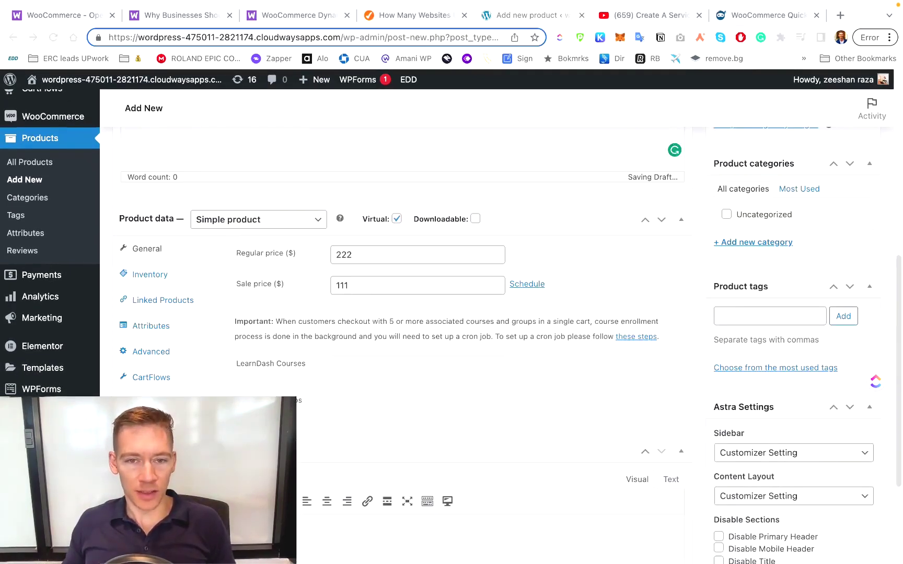
Keep the product type set to Simple product.
left_click(314, 224)
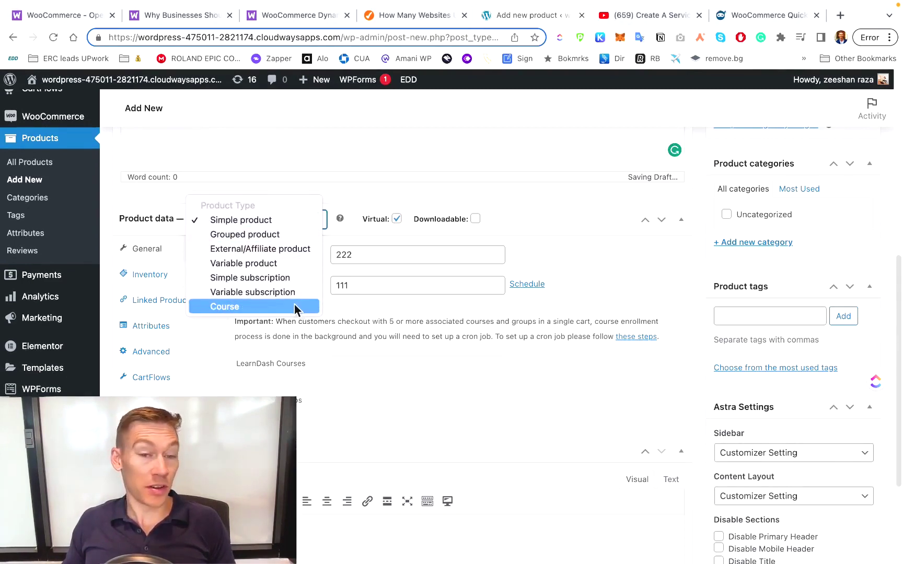
left_click(285, 221)
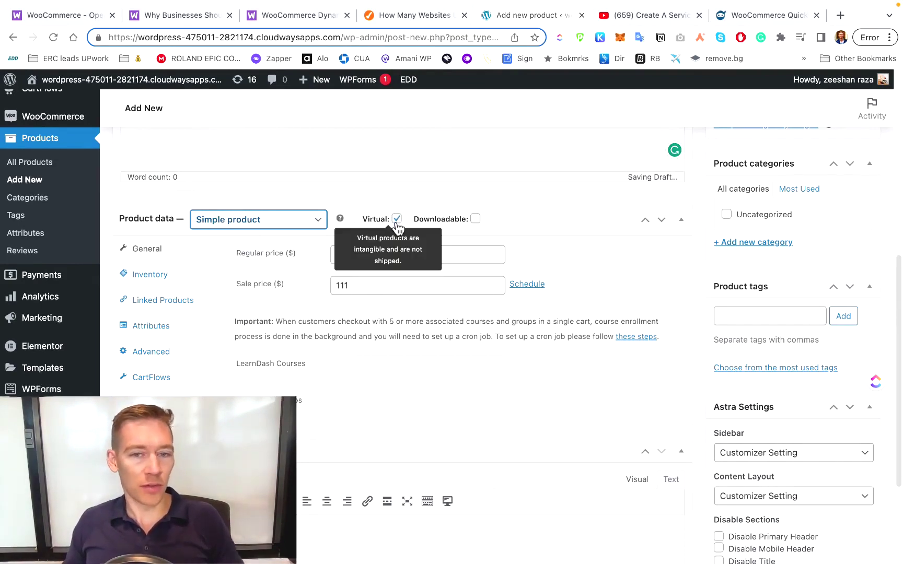
scroll(198, 223, "up", 8)
scroll(261, 235, "down", 8)
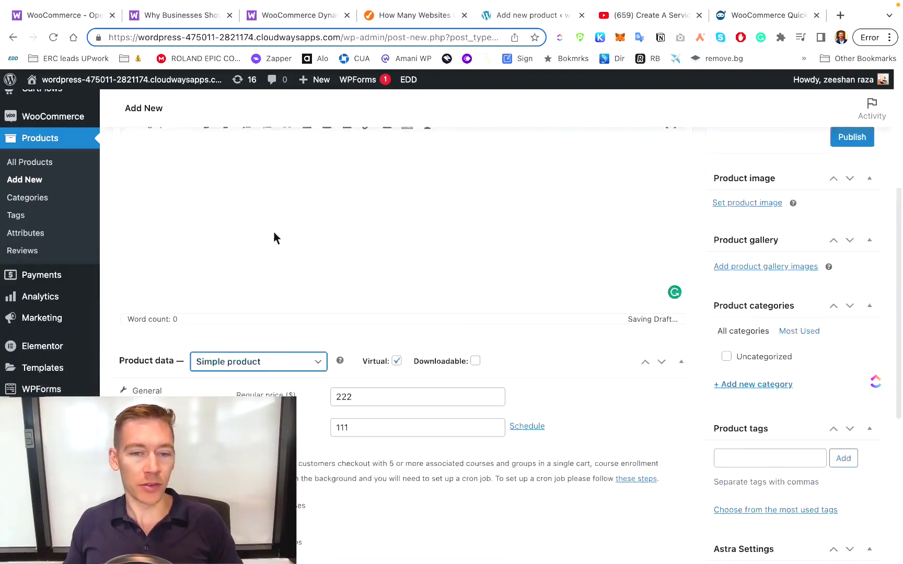
scroll(280, 269, "up", 1)
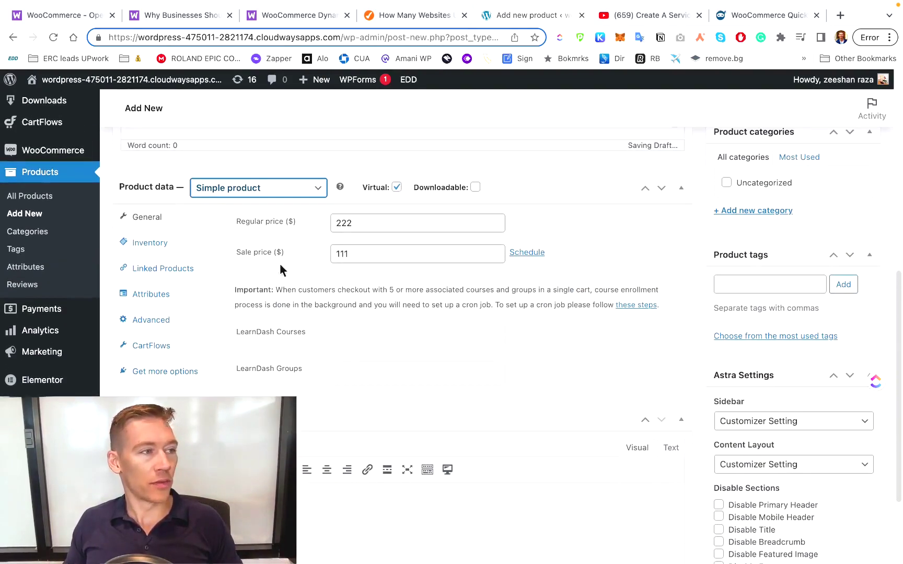
Toggle Downloadable and Virtual to compare tabs, then review regular price 222 and sale price 111.
left_click(475, 187)
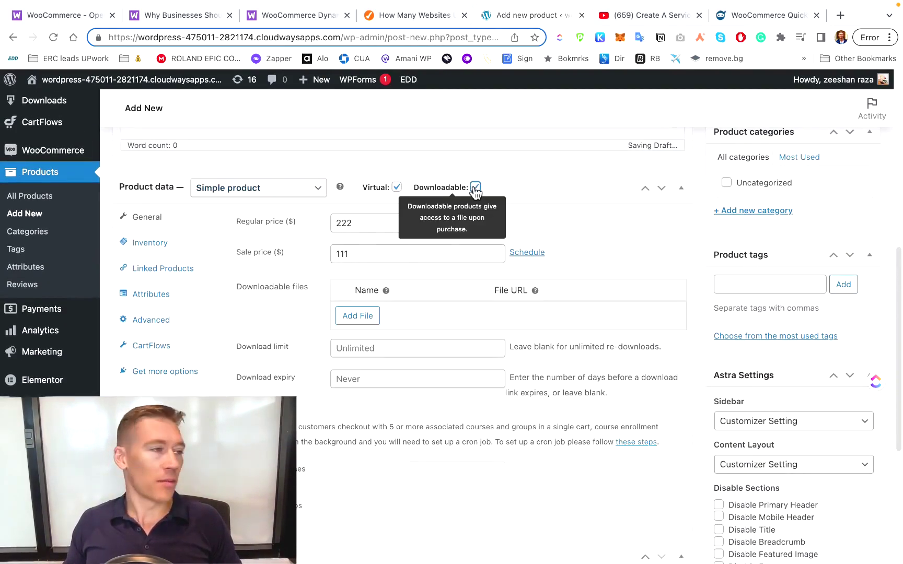
left_click(396, 187)
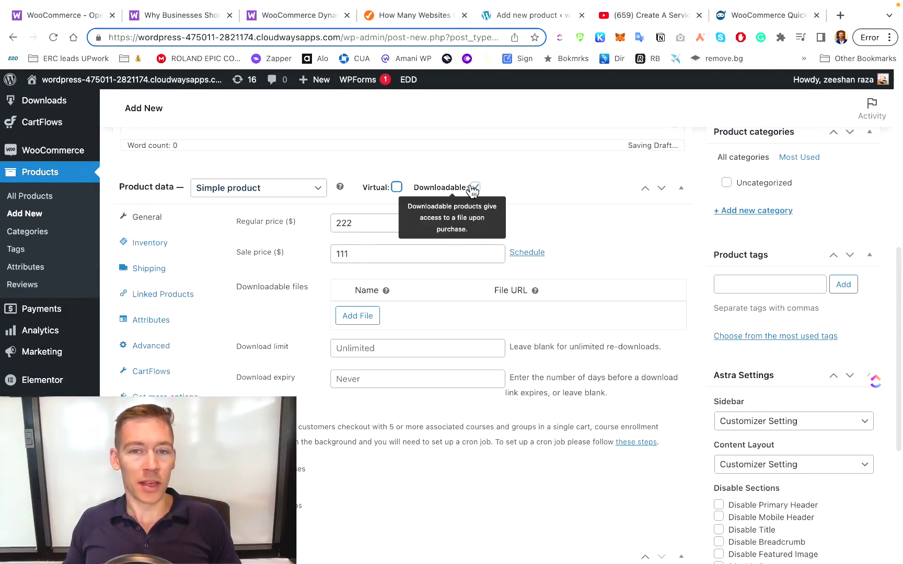
left_click(396, 187)
left_click(475, 188)
double_click(376, 224)
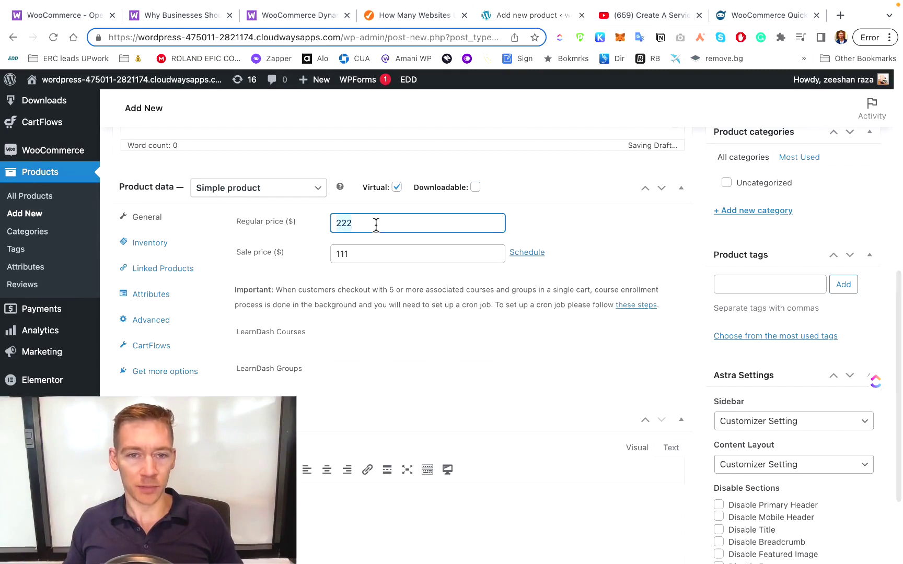
left_click(359, 251)
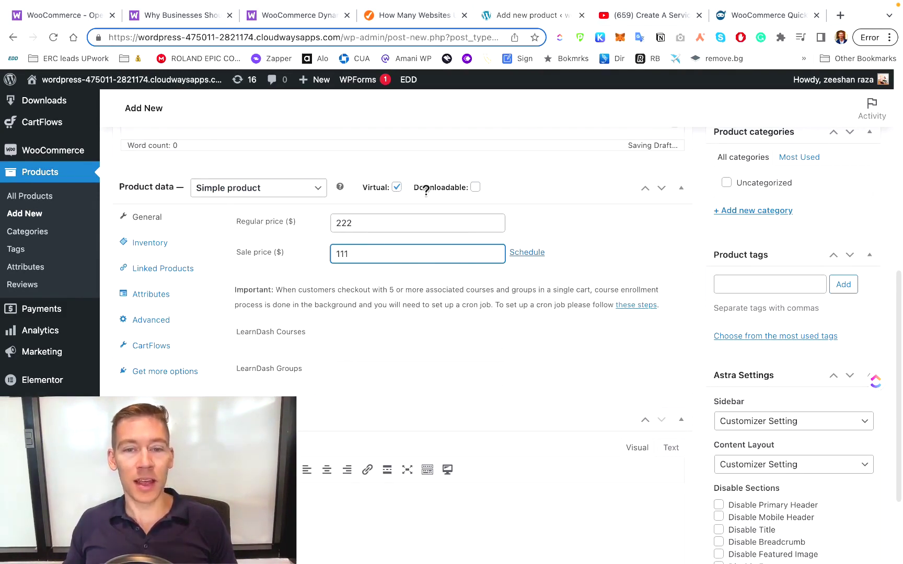
Toggle Virtual and Downloadable once more, leaving the product virtual and not downloadable.
left_click(397, 187)
left_click(475, 187)
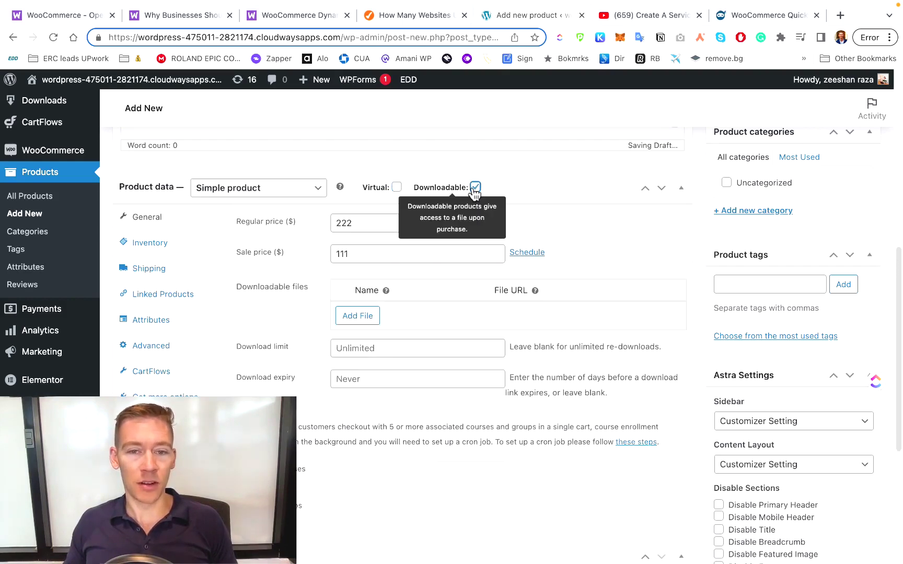
left_click(397, 188)
left_click(475, 187)
scroll(434, 209, "up", 4)
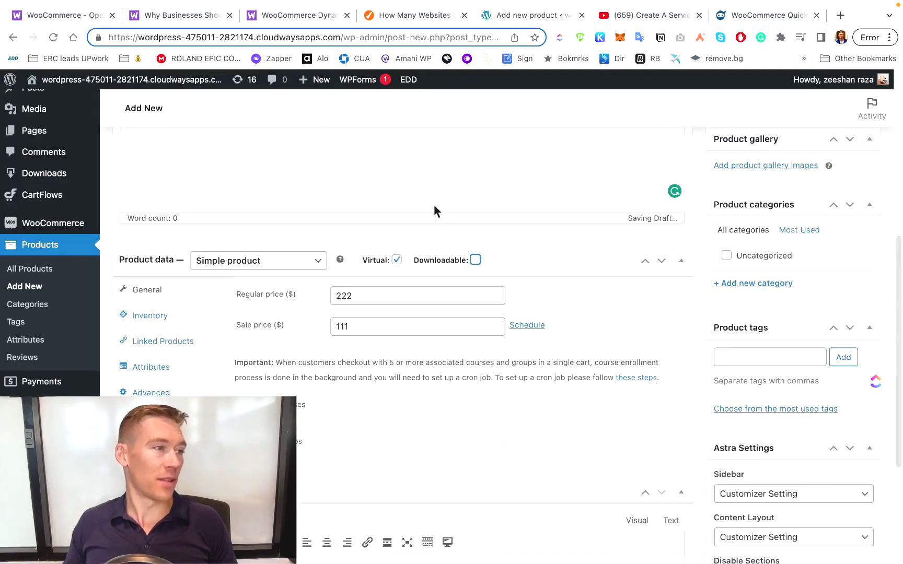
scroll(435, 207, "up", 4)
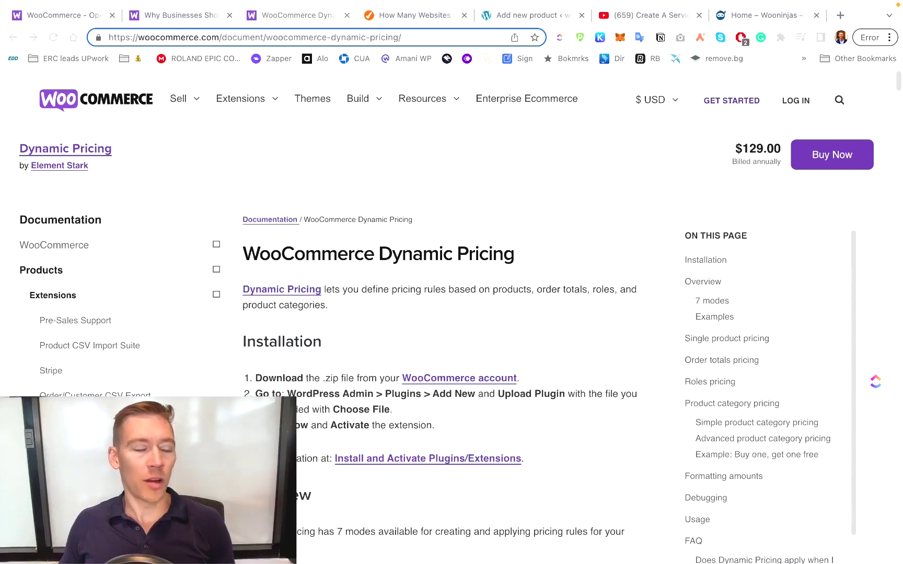
Scroll to Examples and highlight the 10% role pricing rule and its 10% off result.
scroll(444, 313, "down", 10)
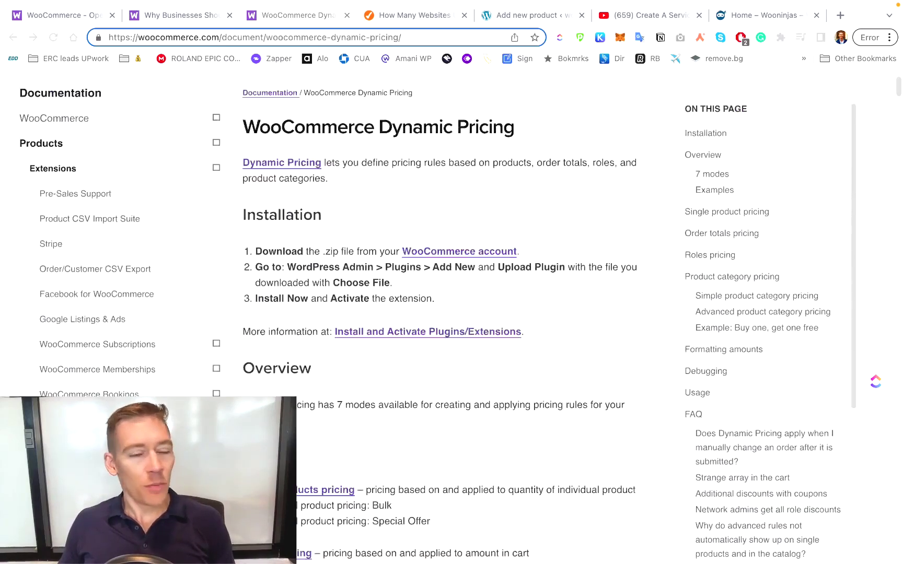
scroll(444, 314, "down", 4)
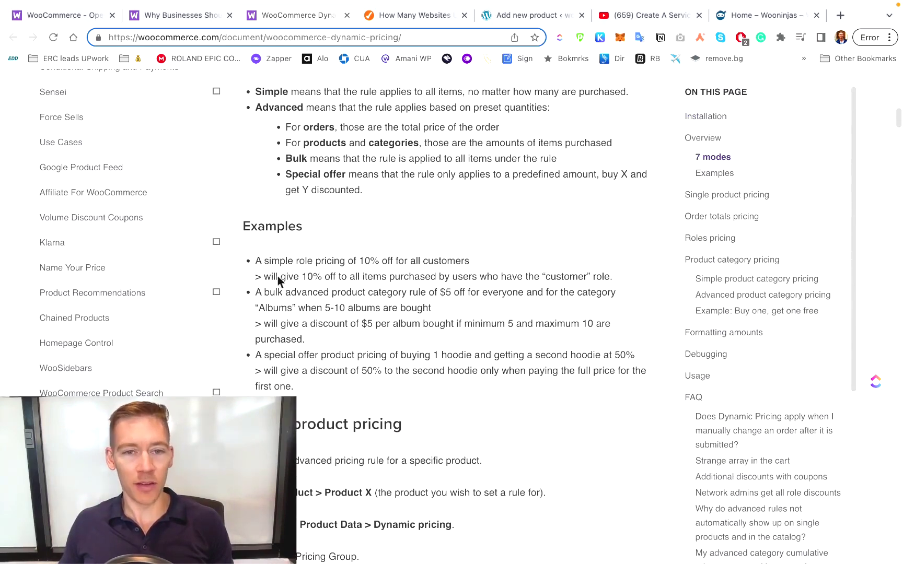
left_click_drag(256, 261, 454, 260)
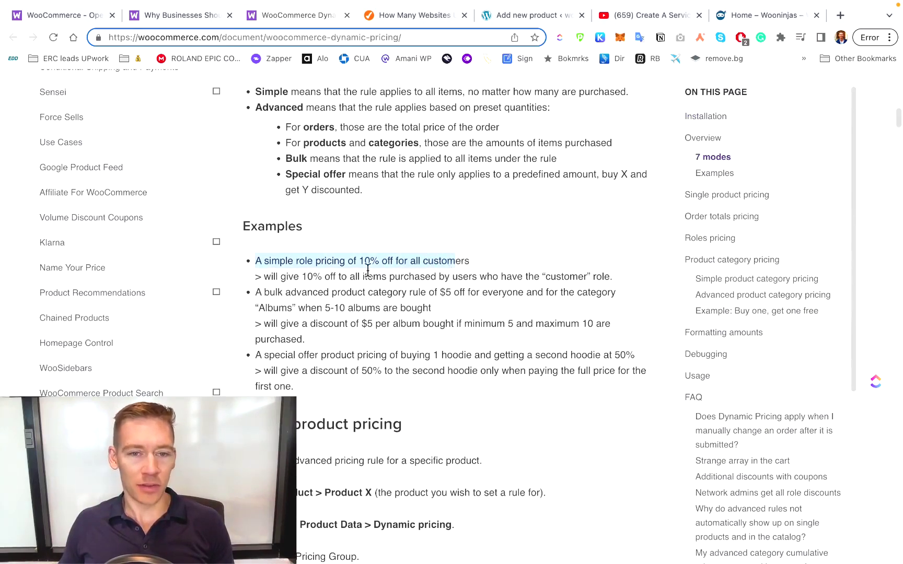
left_click(320, 268)
left_click_drag(303, 276, 387, 276)
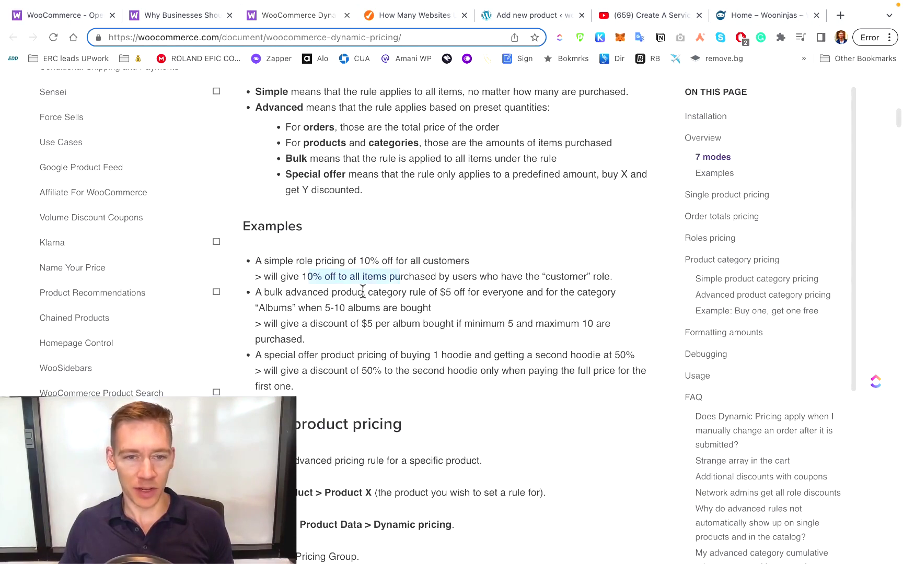
left_click(353, 293)
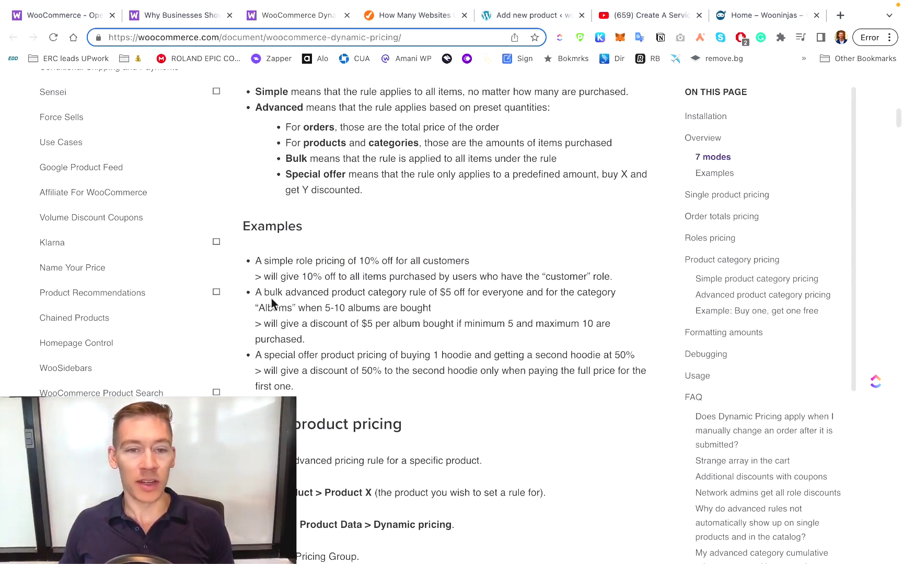
Highlight the bulk category and hoodie special-offer examples, then return to the 2 hr talk draft.
left_click_drag(270, 292, 340, 296)
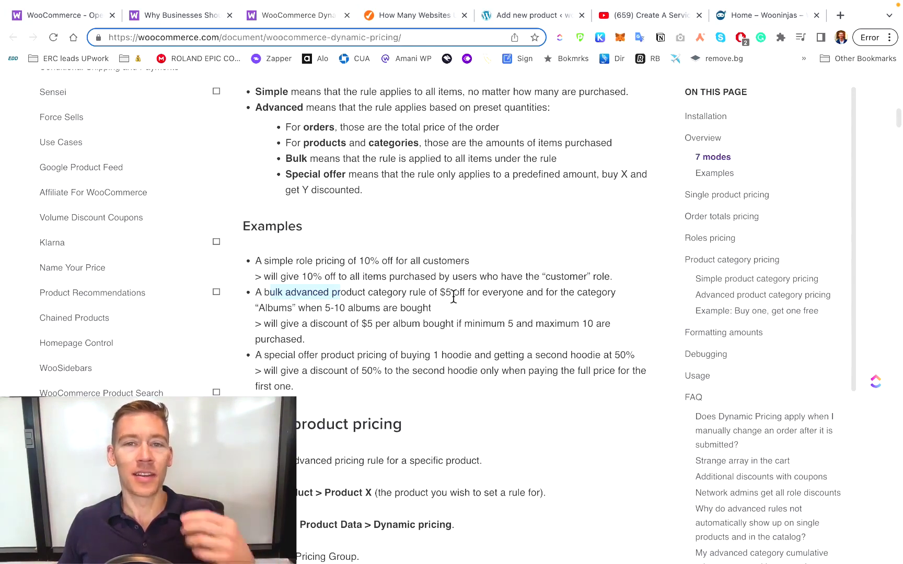
left_click_drag(308, 355, 603, 351)
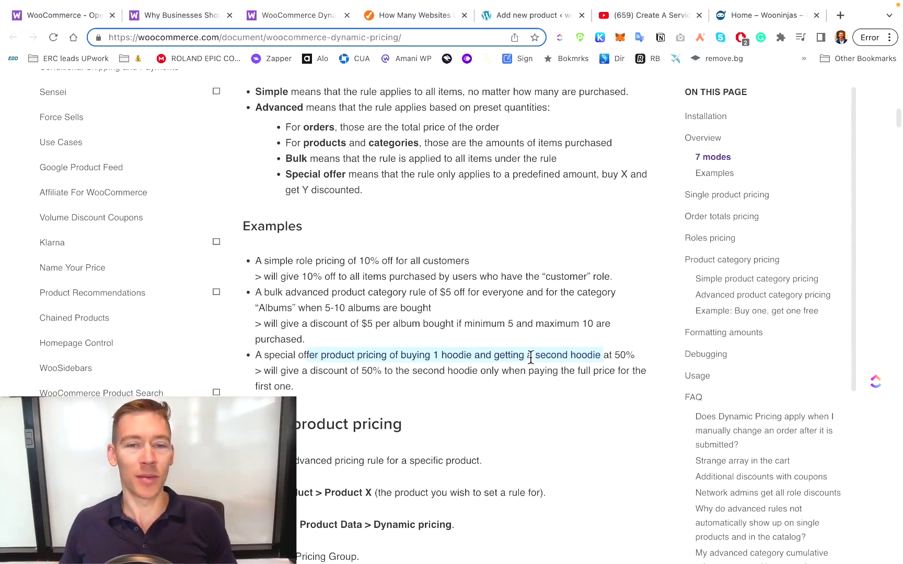
key("super+5")
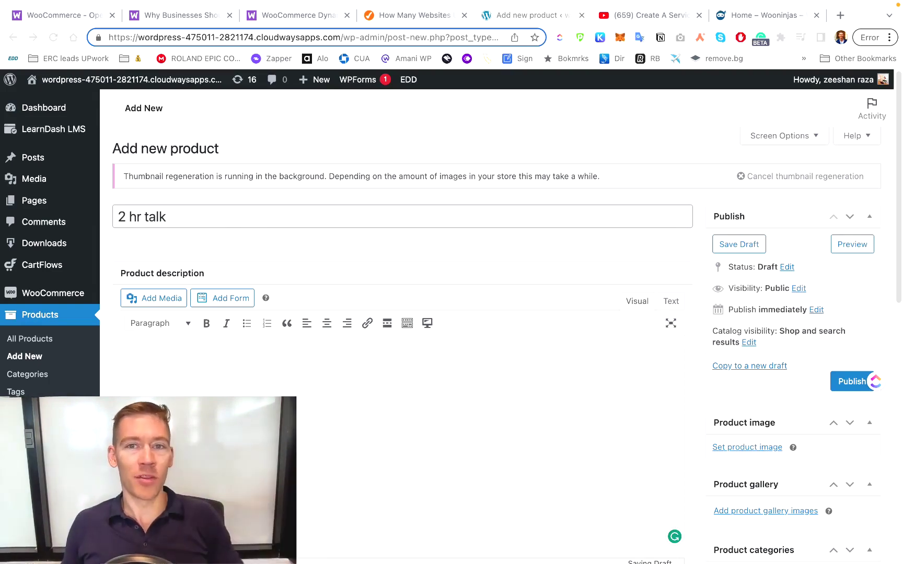
Leave the 2 hr talk draft unchanged and switch to the Wooninjas homepage tab.
key("super+9")
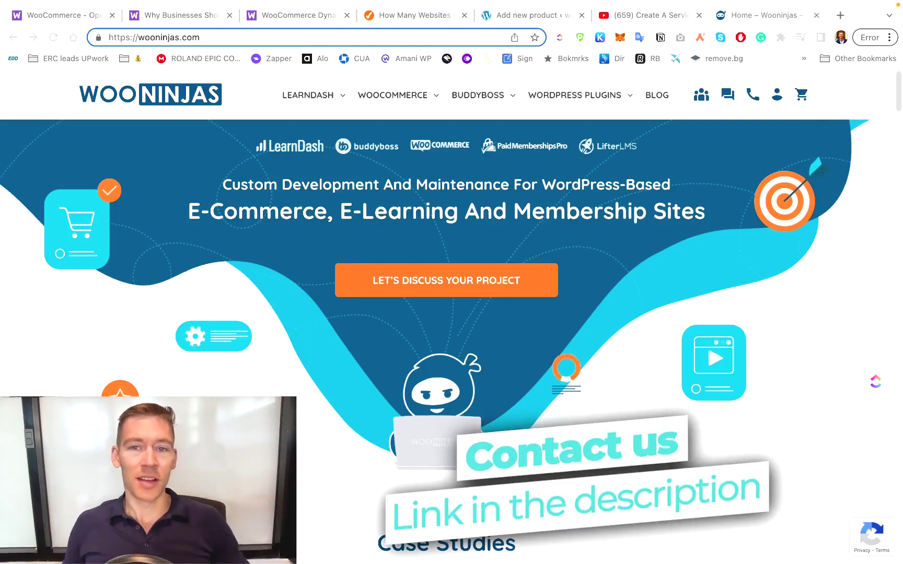
Open the Wooninjas WooCommerce services page and scroll down to its project contact form.
scroll(451, 293, "down", 2)
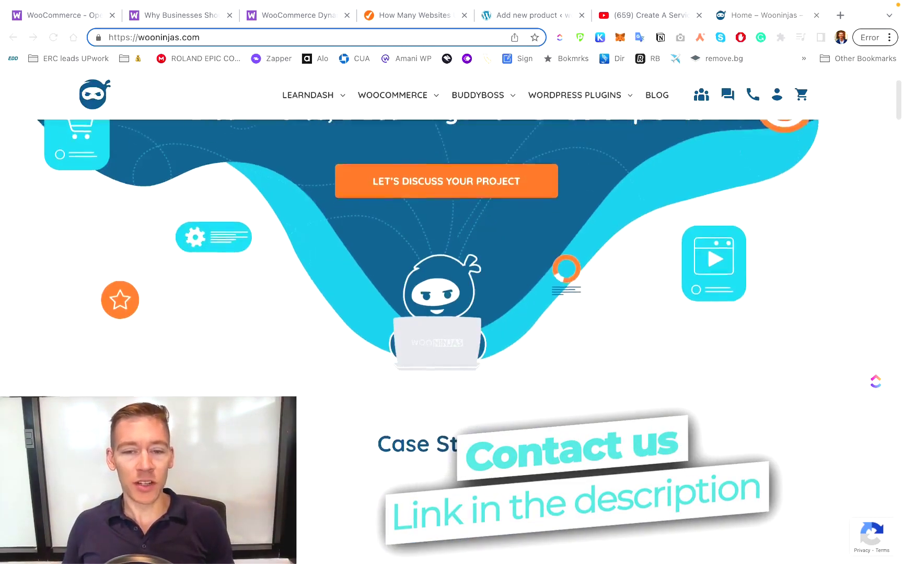
scroll(452, 292, "up", 2)
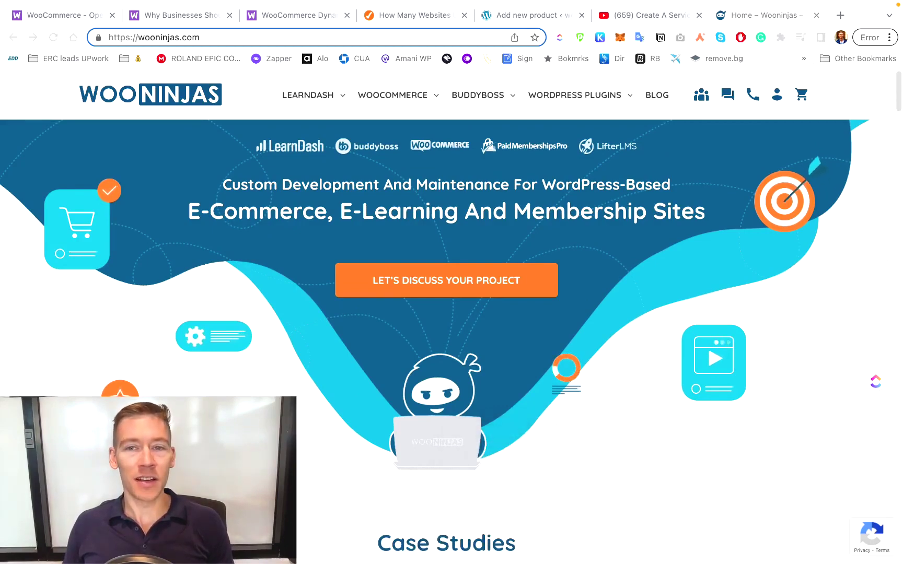
left_click(407, 98)
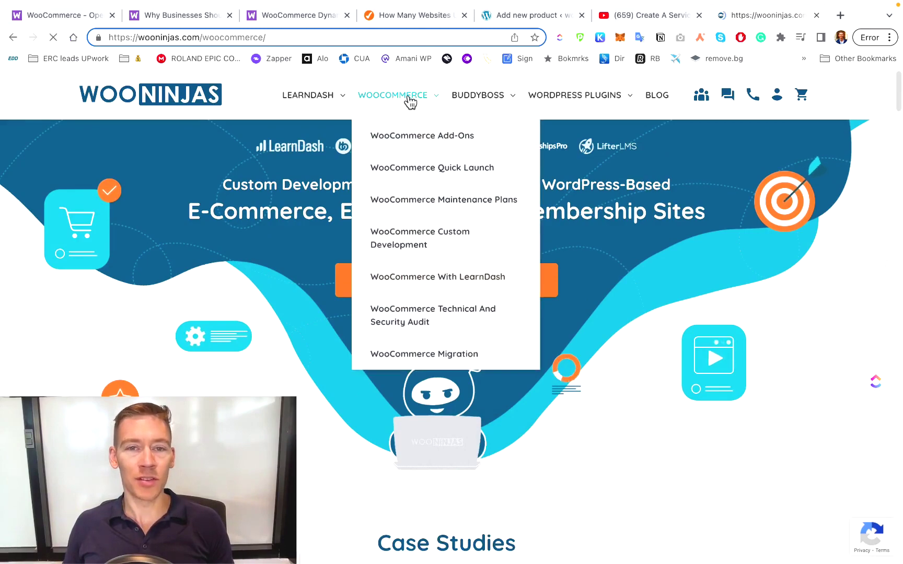
scroll(378, 191, "down", 5)
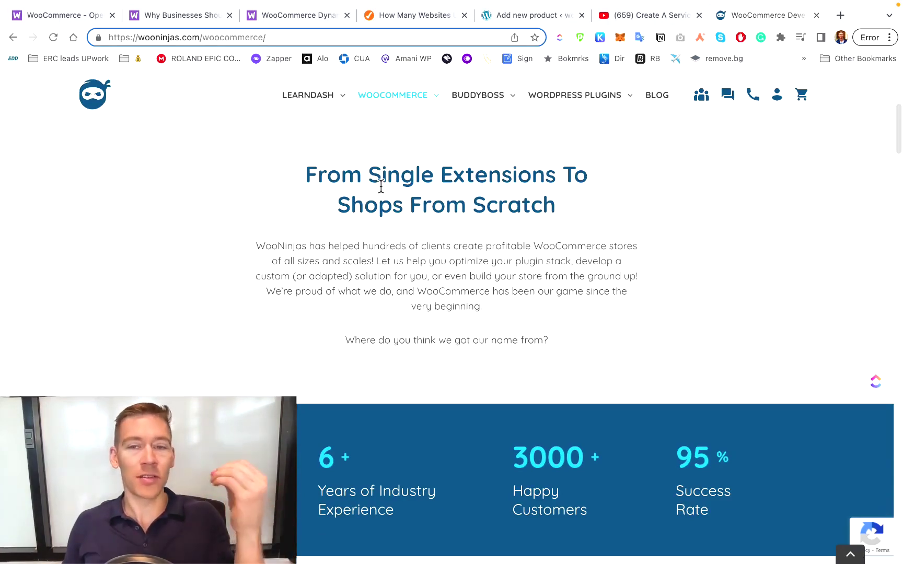
scroll(381, 186, "down", 15)
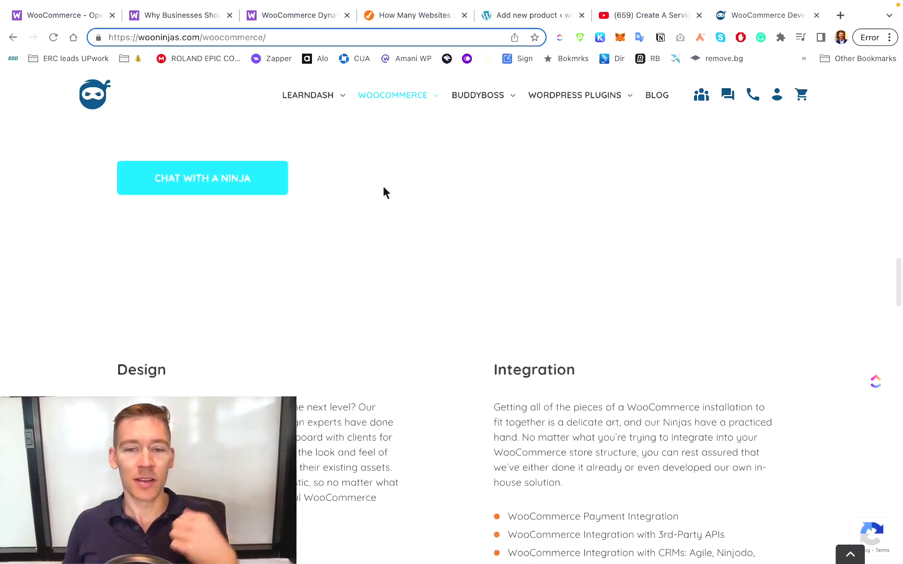
scroll(383, 186, "down", 15)
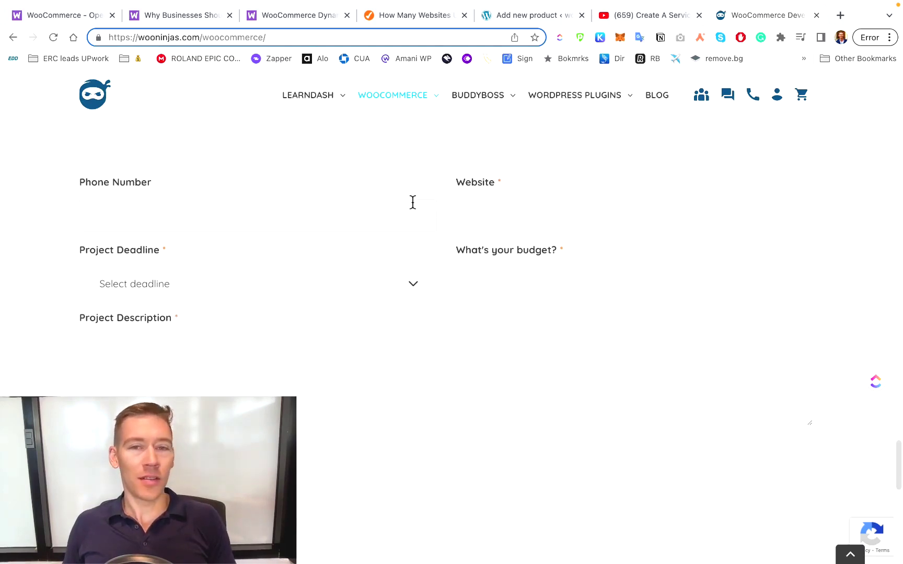
Open WooCommerce Quick Launch from the WOOCOMMERCE menu and scroll down to its contact form.
mouse_move(437, 104)
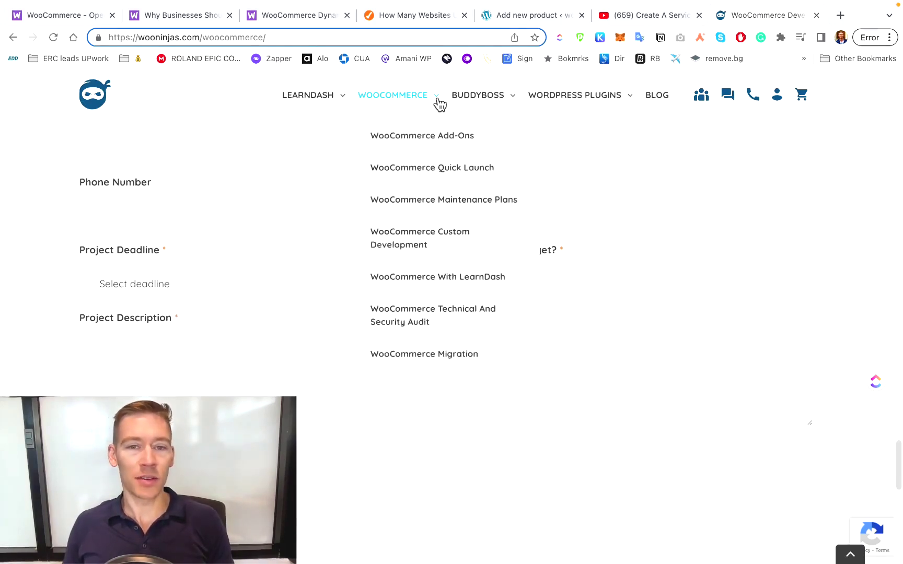
left_click(438, 173)
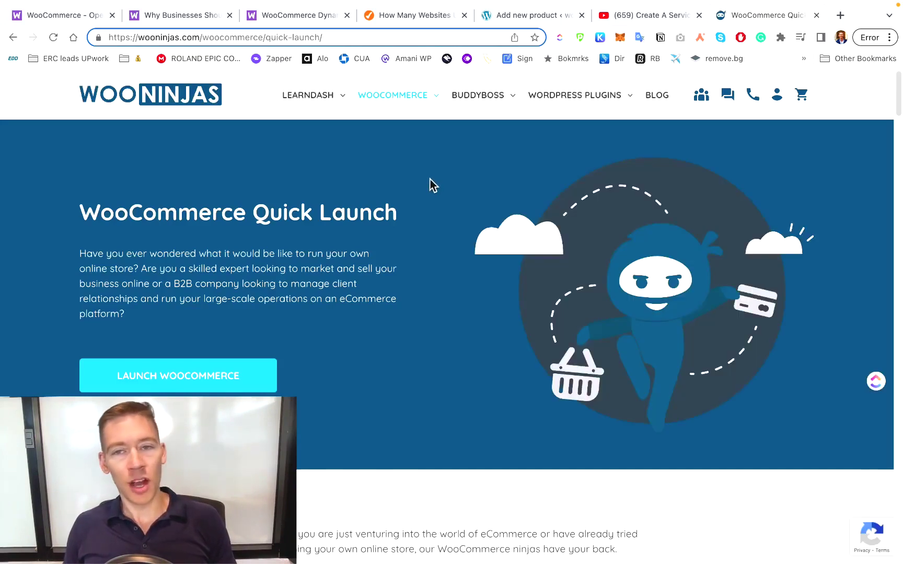
scroll(390, 180, "down", 1)
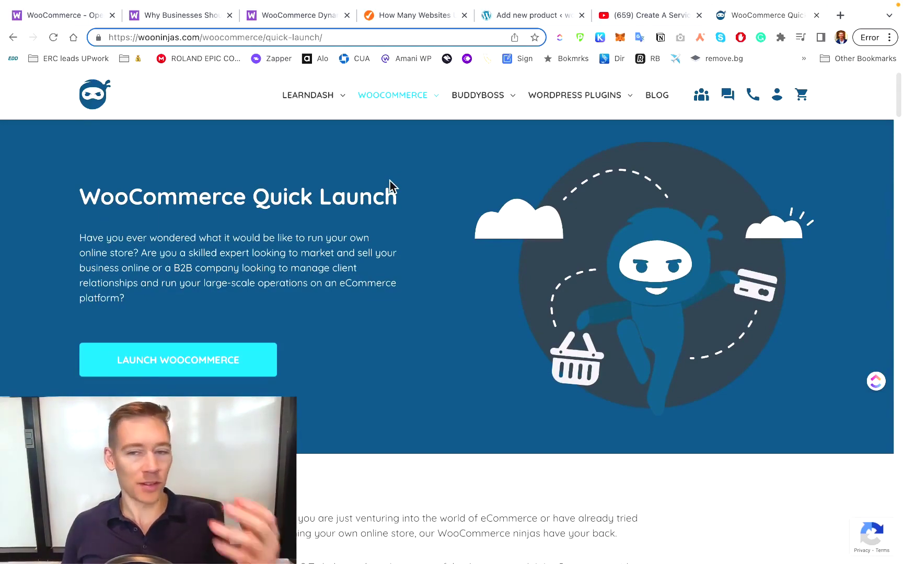
scroll(395, 183, "down", 15)
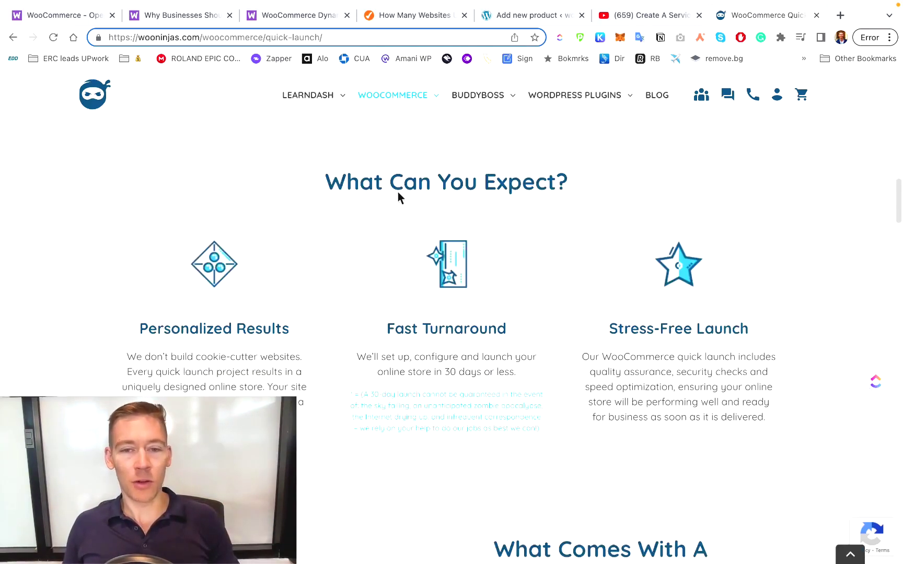
scroll(398, 192, "down", 20)
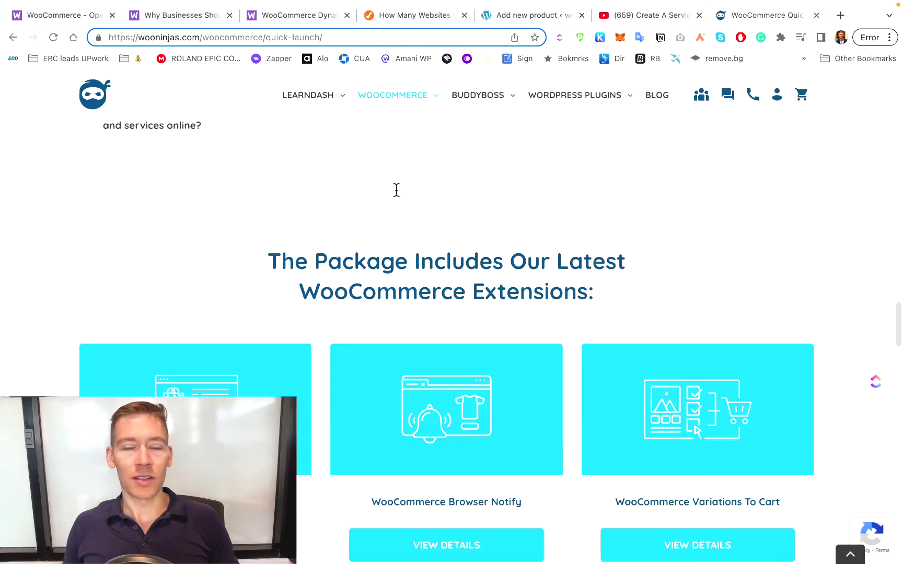
scroll(396, 191, "down", 15)
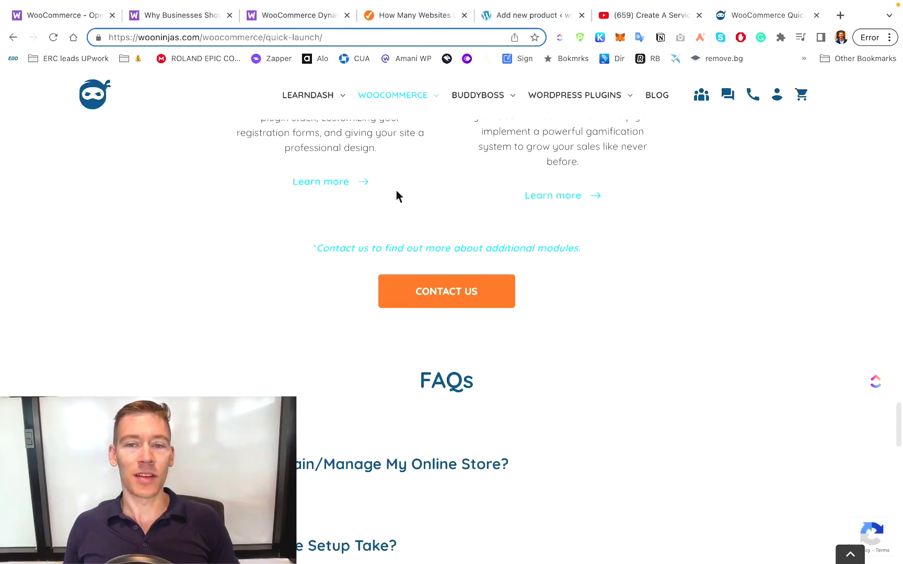
scroll(395, 191, "down", 12)
scroll(395, 191, "up", 3)
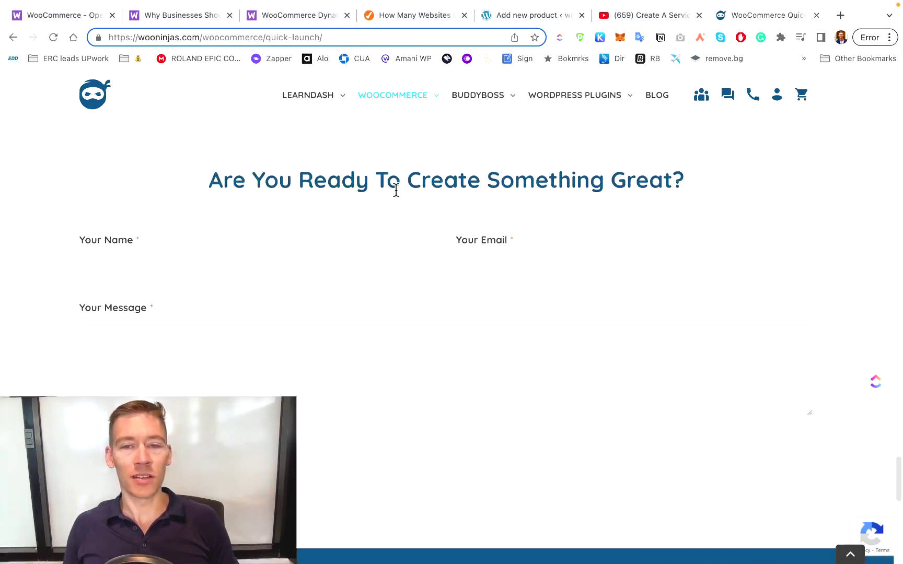